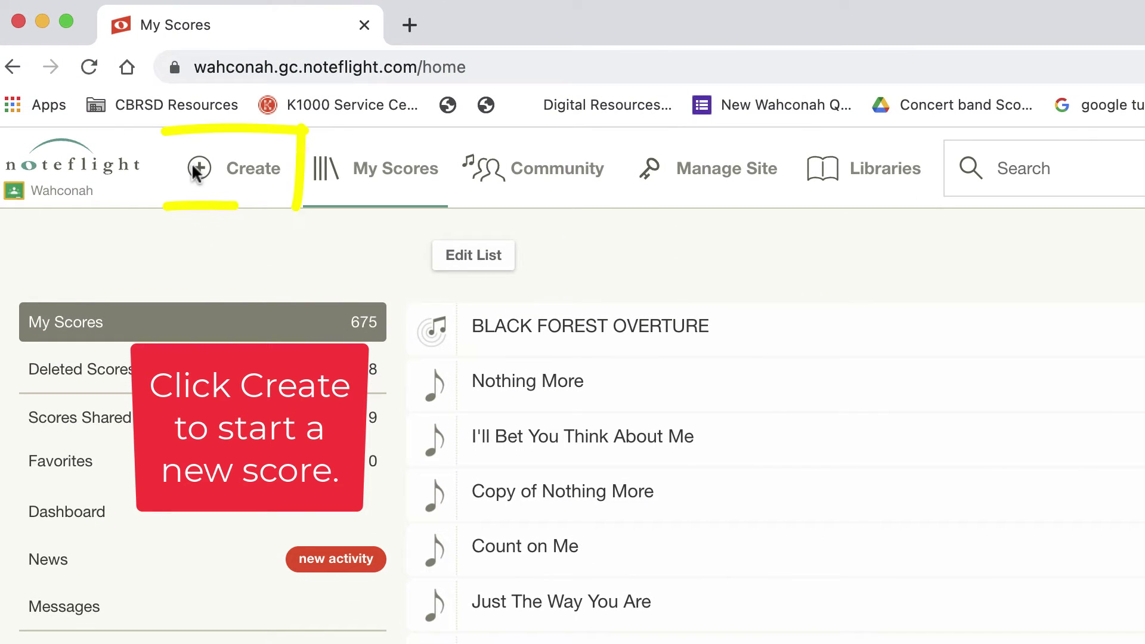
- Start a new score and choose the Piano template from the template list
click(196, 171)
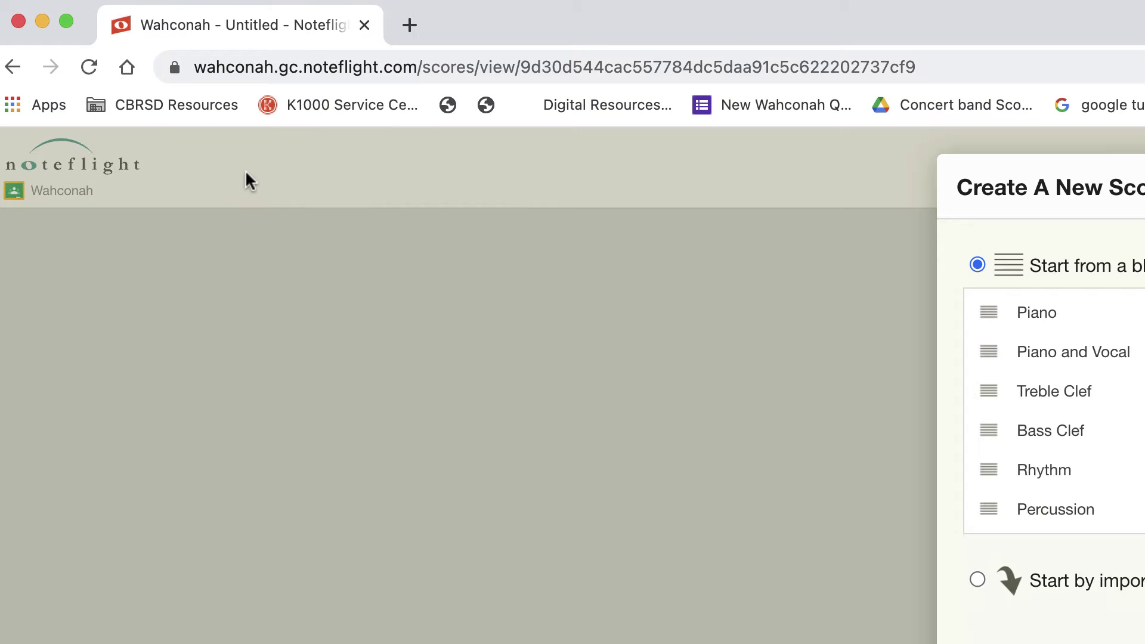
scroll(942, 475, down, 5)
scroll(587, 421, down, 3)
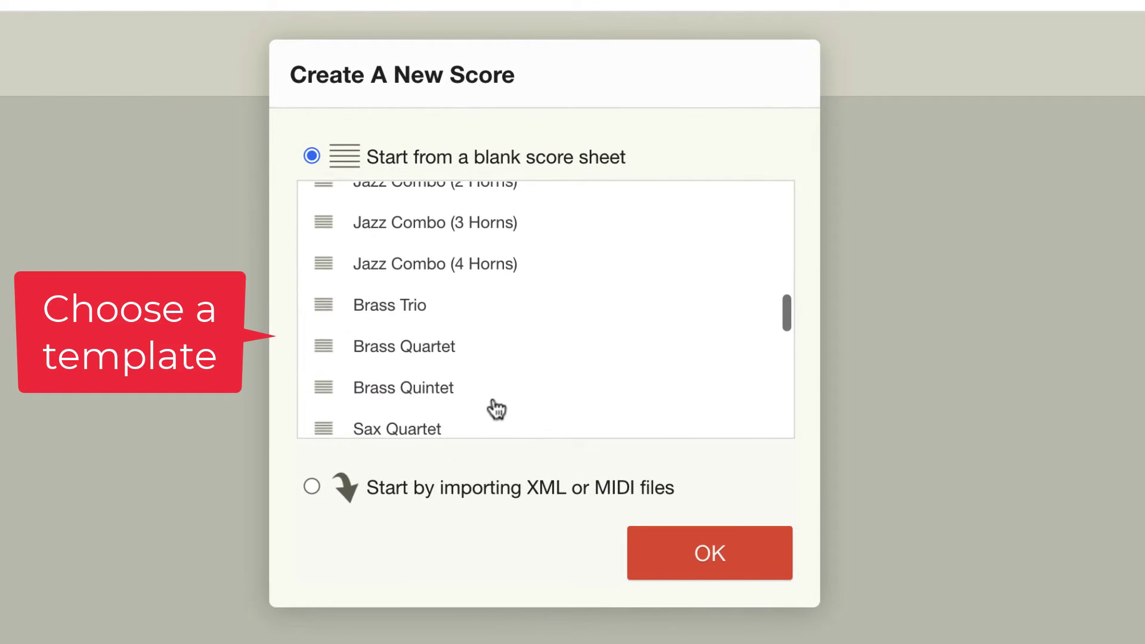
scroll(527, 360, down, 3)
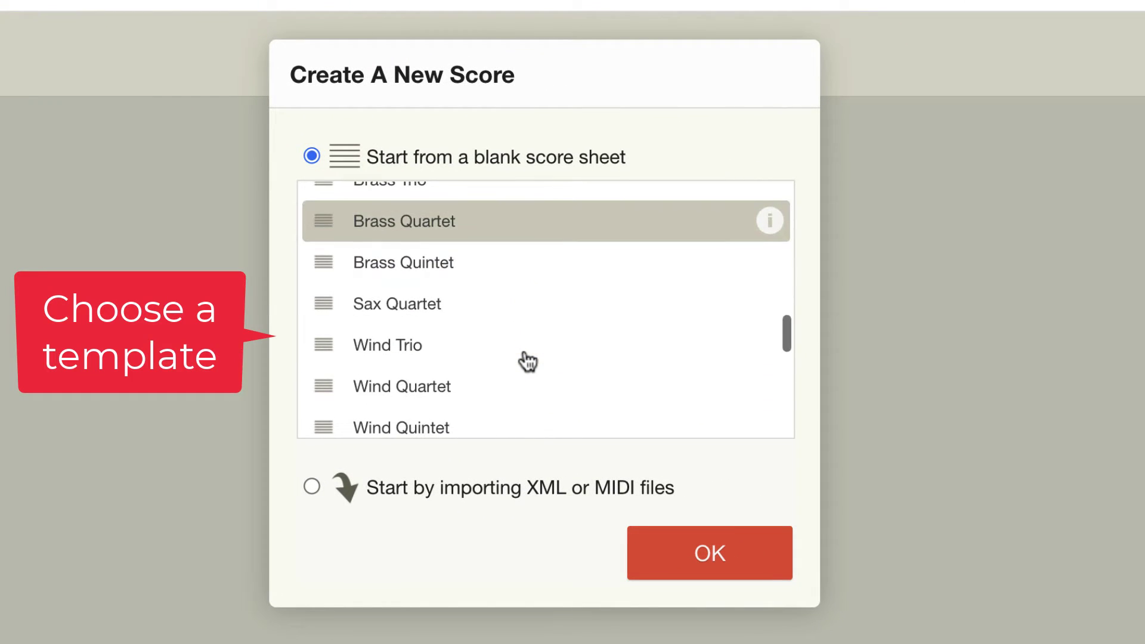
scroll(527, 361, down, 3)
scroll(527, 360, down, 3)
scroll(528, 360, down, 3)
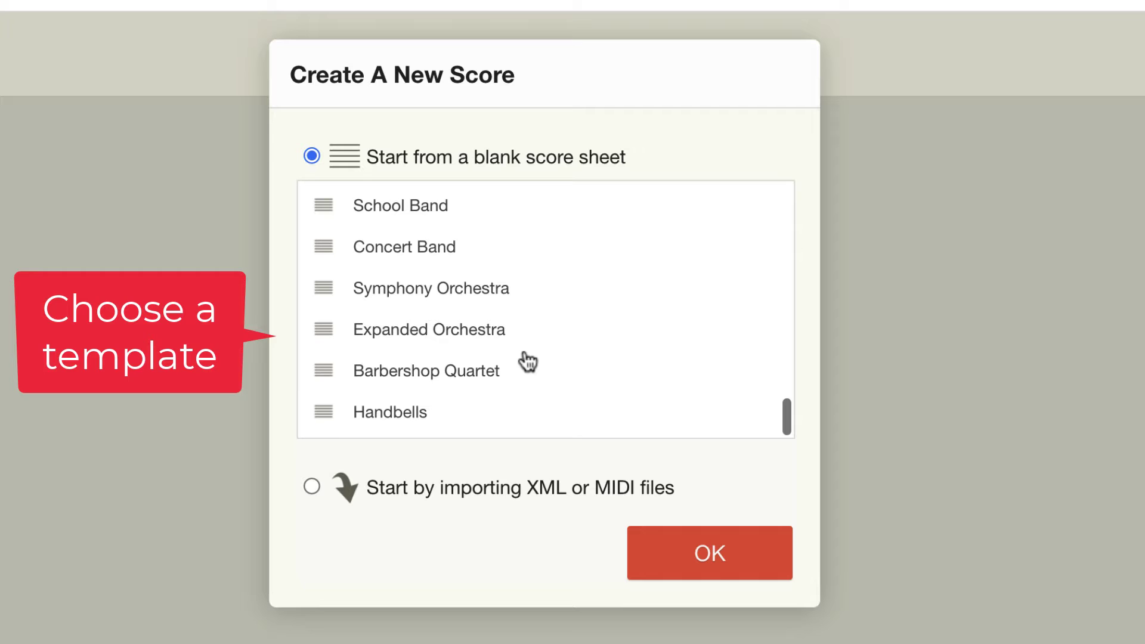
scroll(528, 361, up, 15)
scroll(519, 346, up, 3)
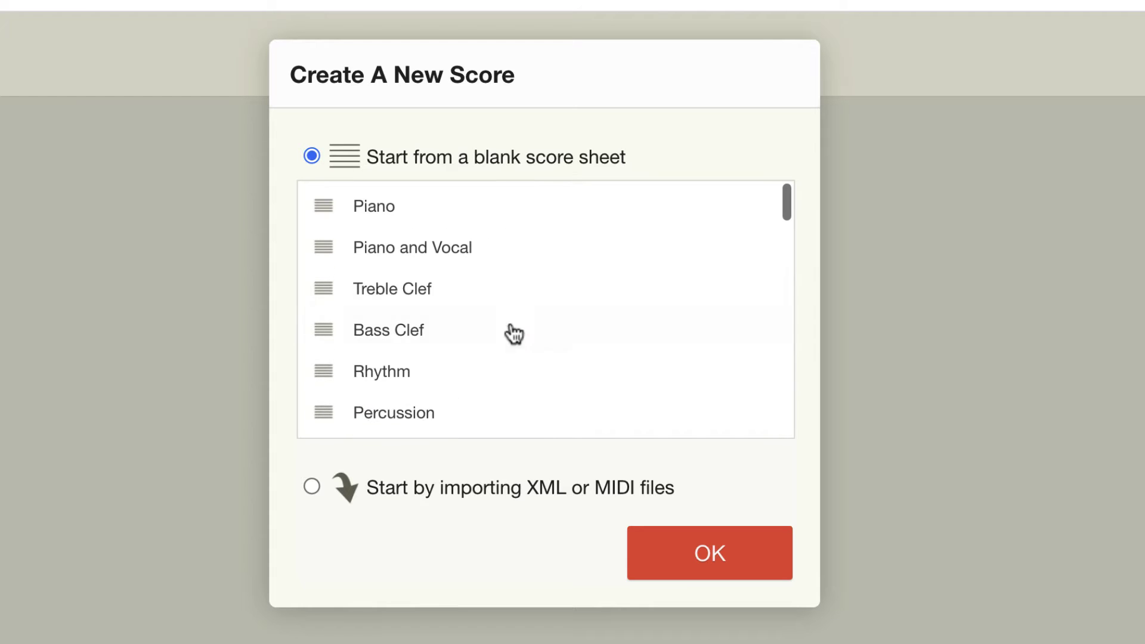
click(401, 207)
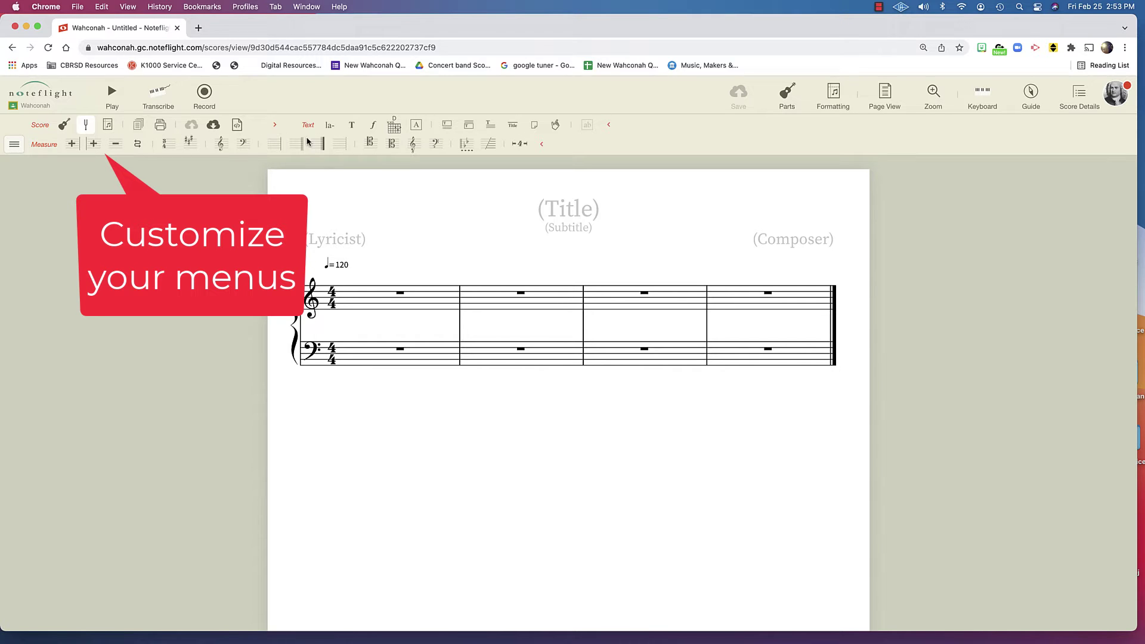
- Hide the Score, Text and Measure tool rows via the tool-category menu
click(15, 144)
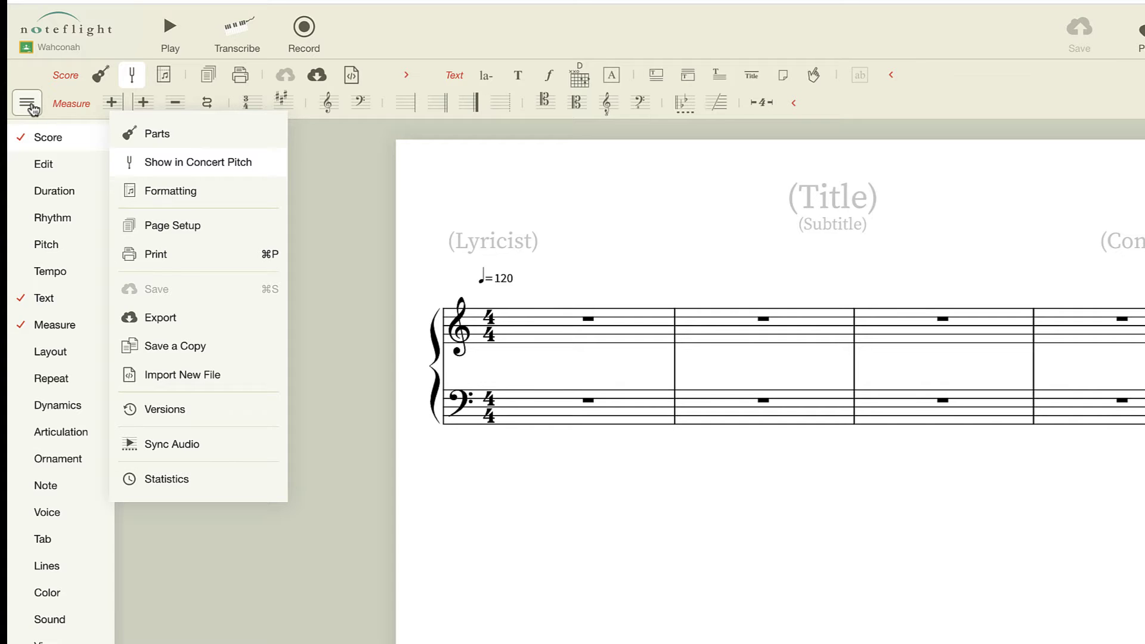
click(45, 138)
click(37, 279)
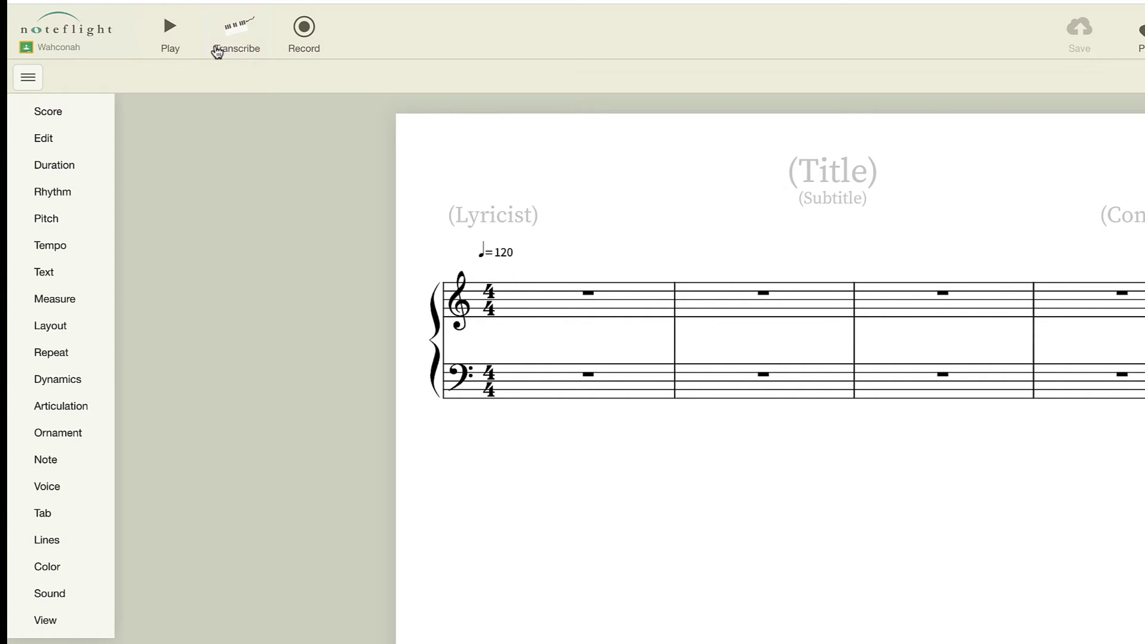
click(27, 79)
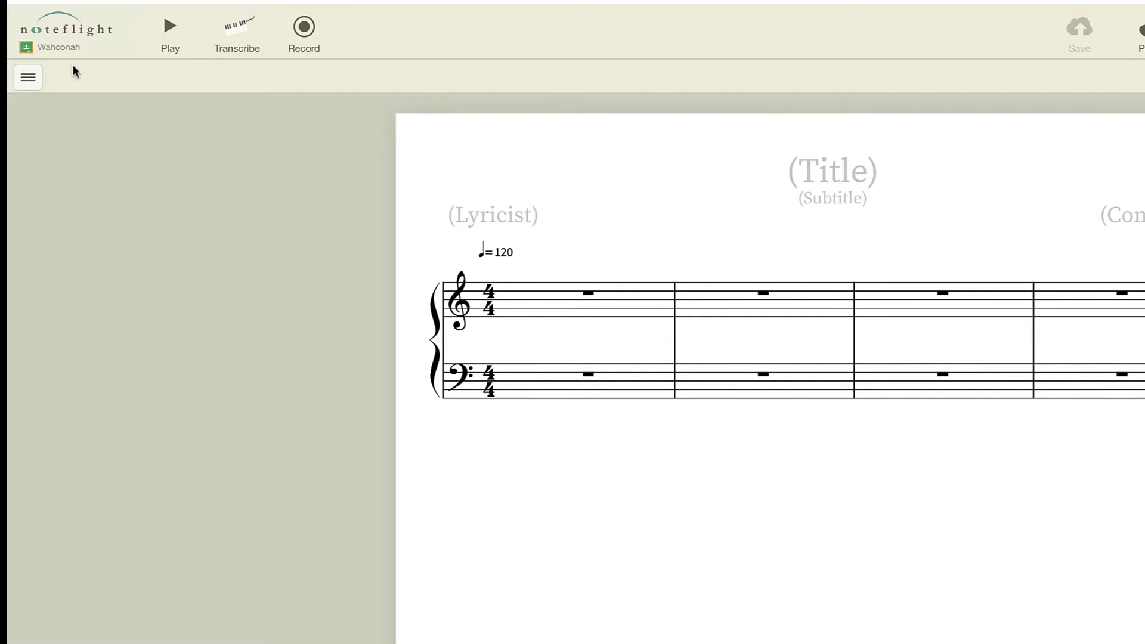
- Re-enable the Score, Text and Measure tool rows and select the first treble measure
click(28, 77)
mouse_move(47, 111)
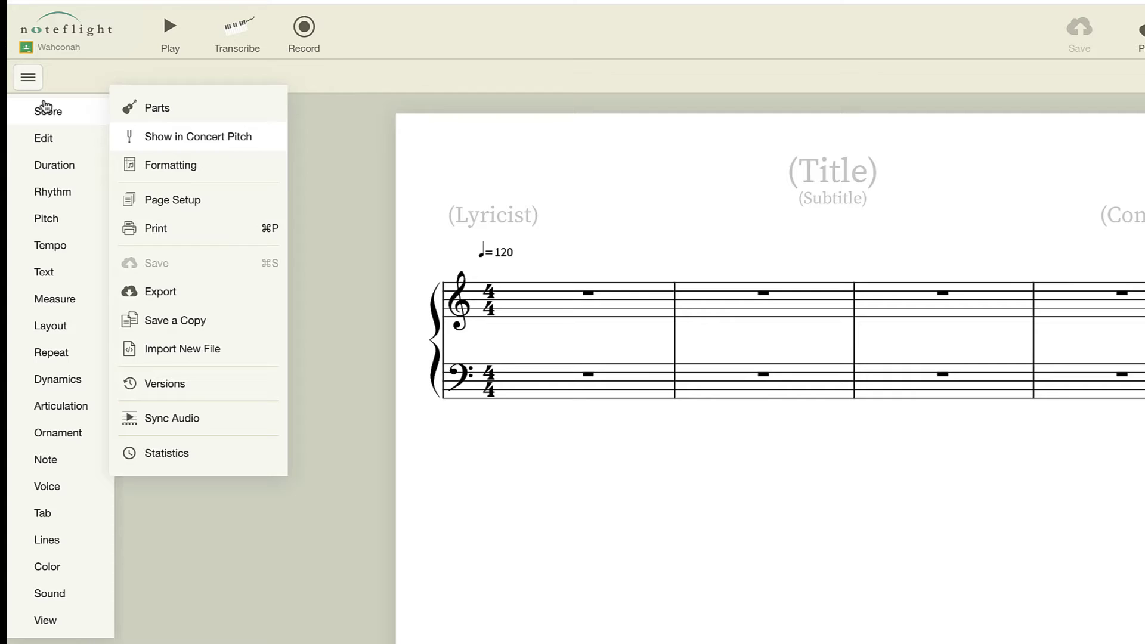
click(45, 107)
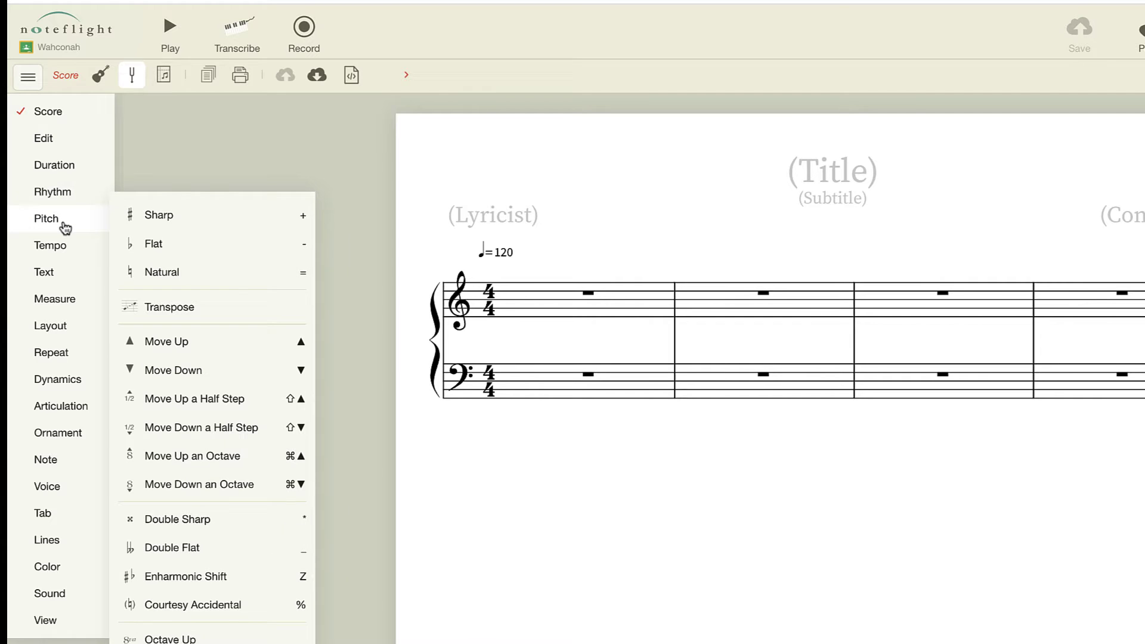
mouse_move(45, 272)
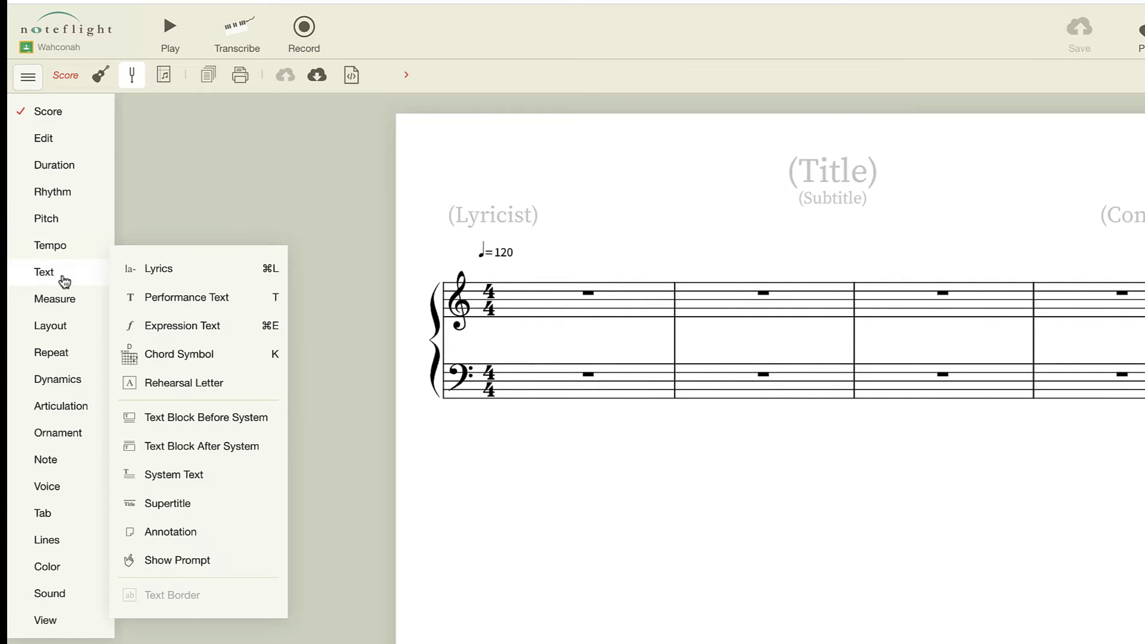
click(65, 282)
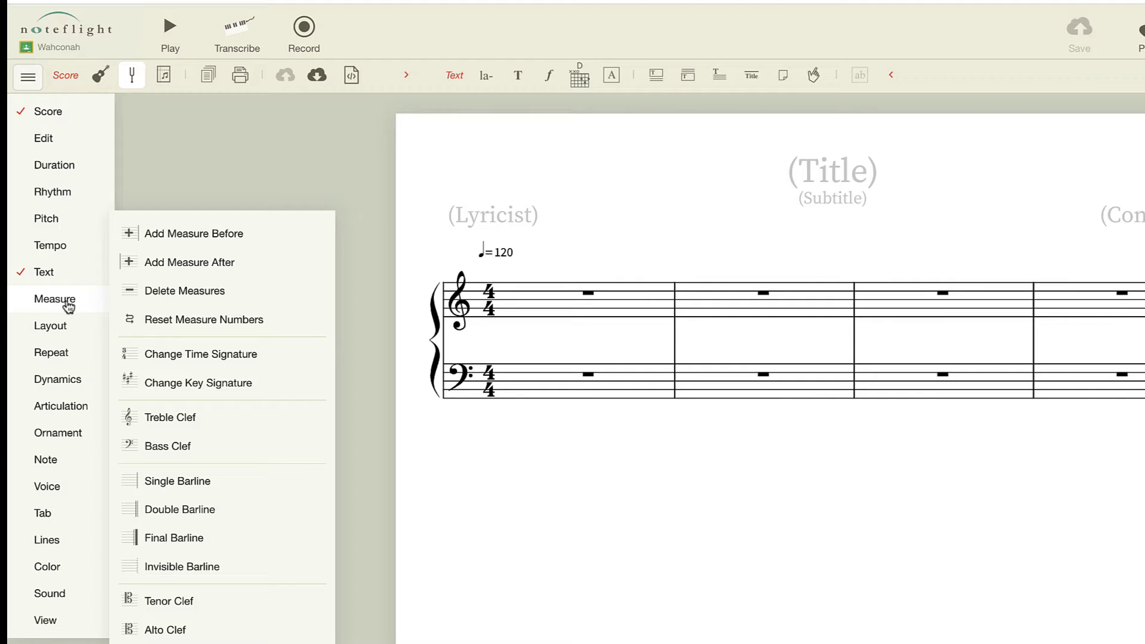
click(65, 299)
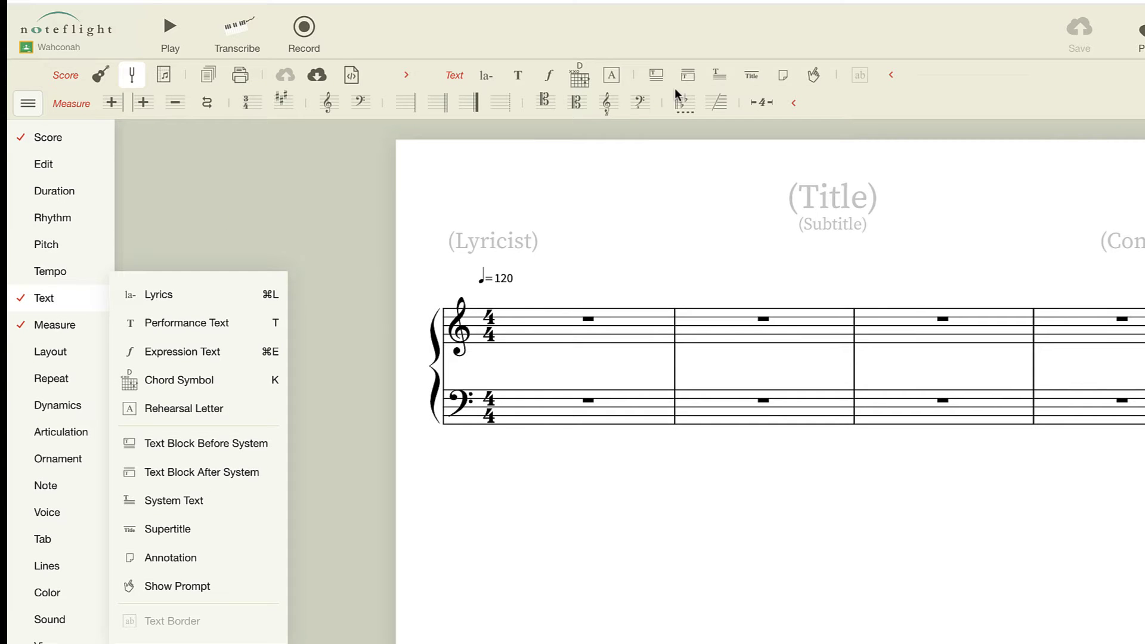
click(539, 324)
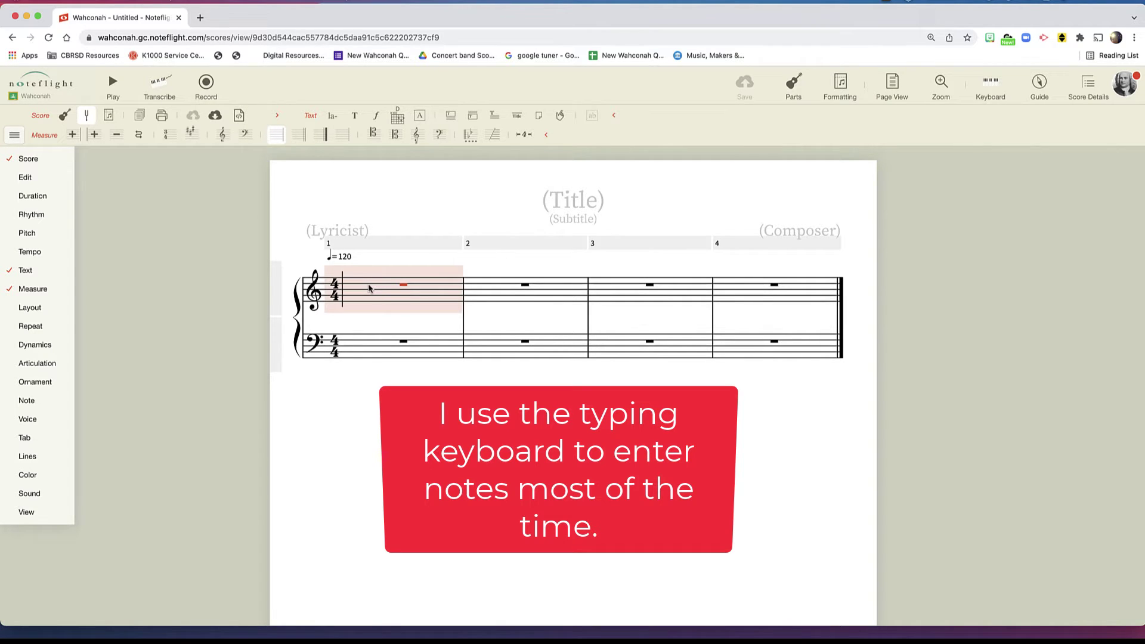
- Enter quarter notes C D E F G A B C across treble measures 1–2
key(c)
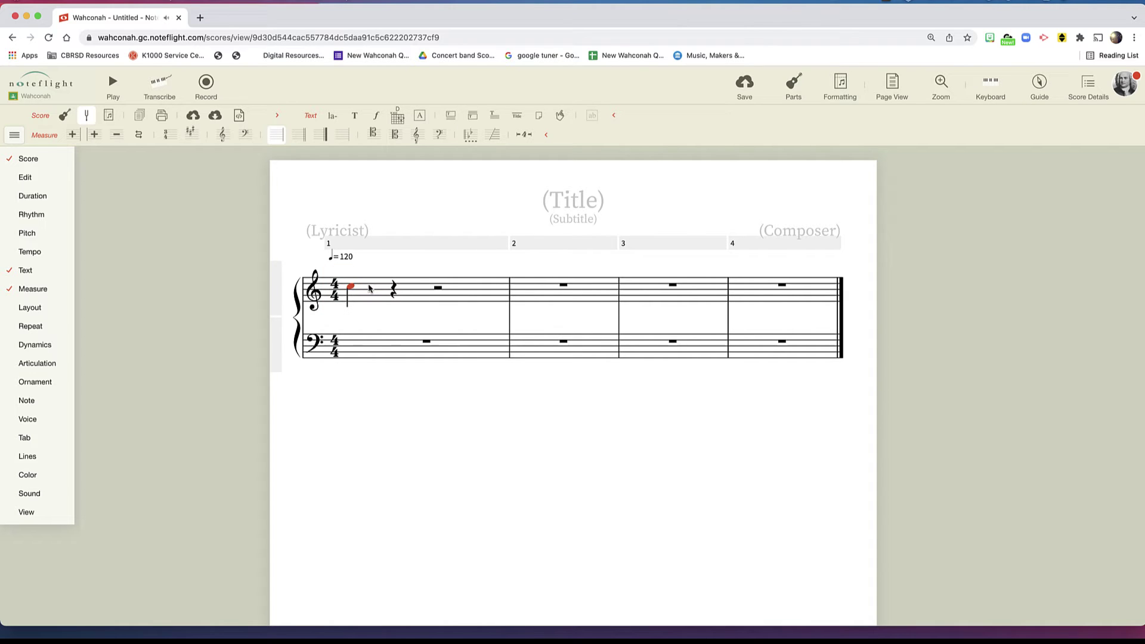
key(d)
key(e)
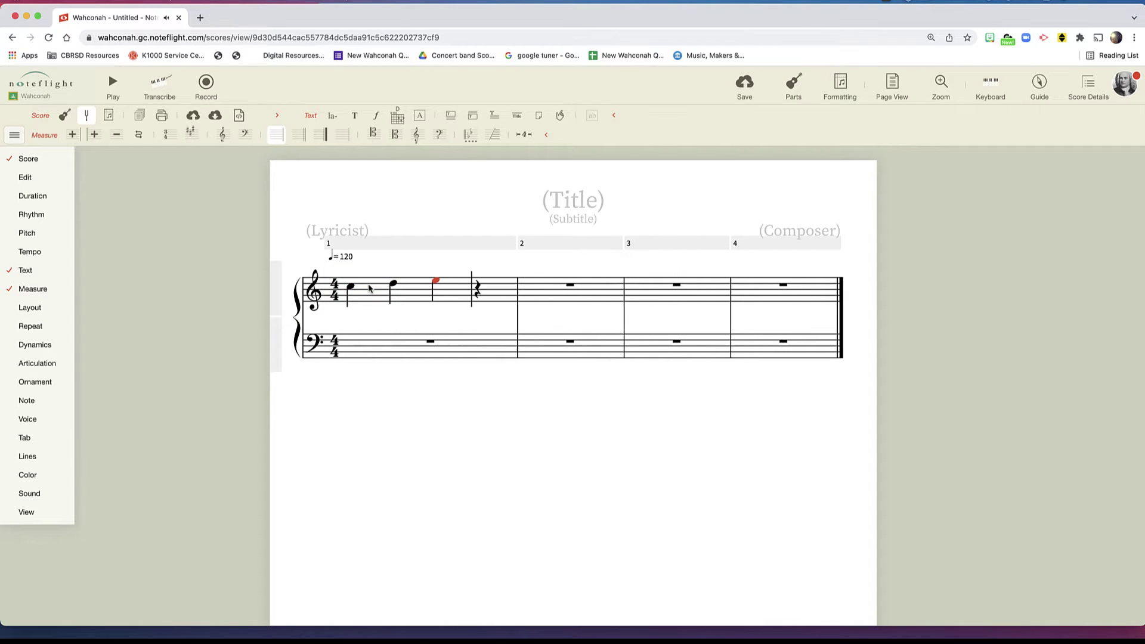
key(f)
key(g)
key(a)
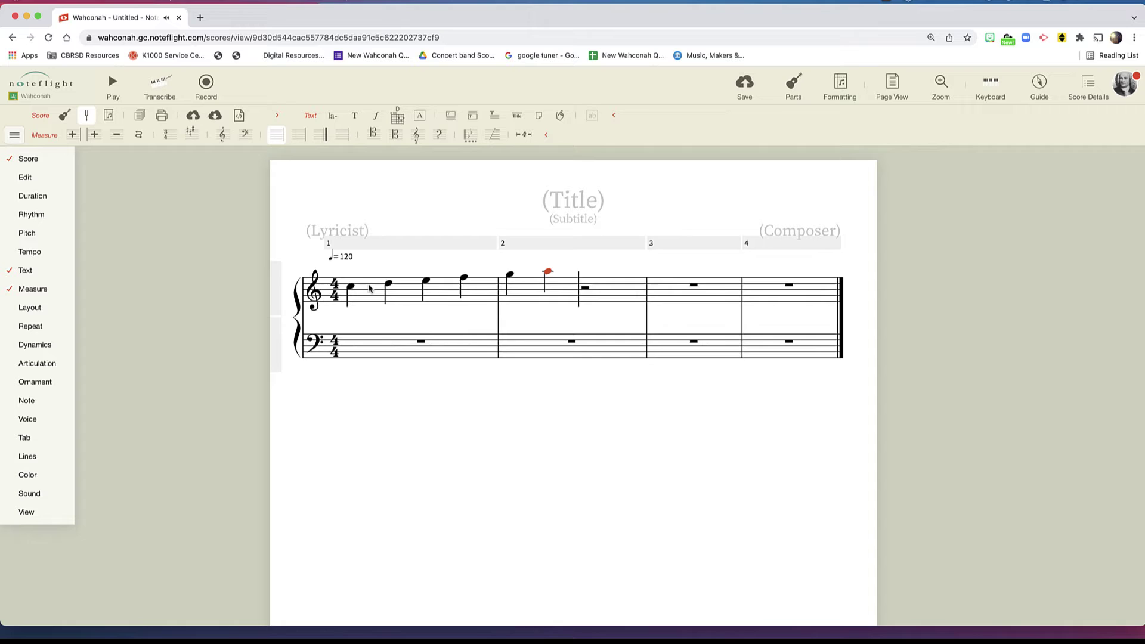
key(b)
key(c)
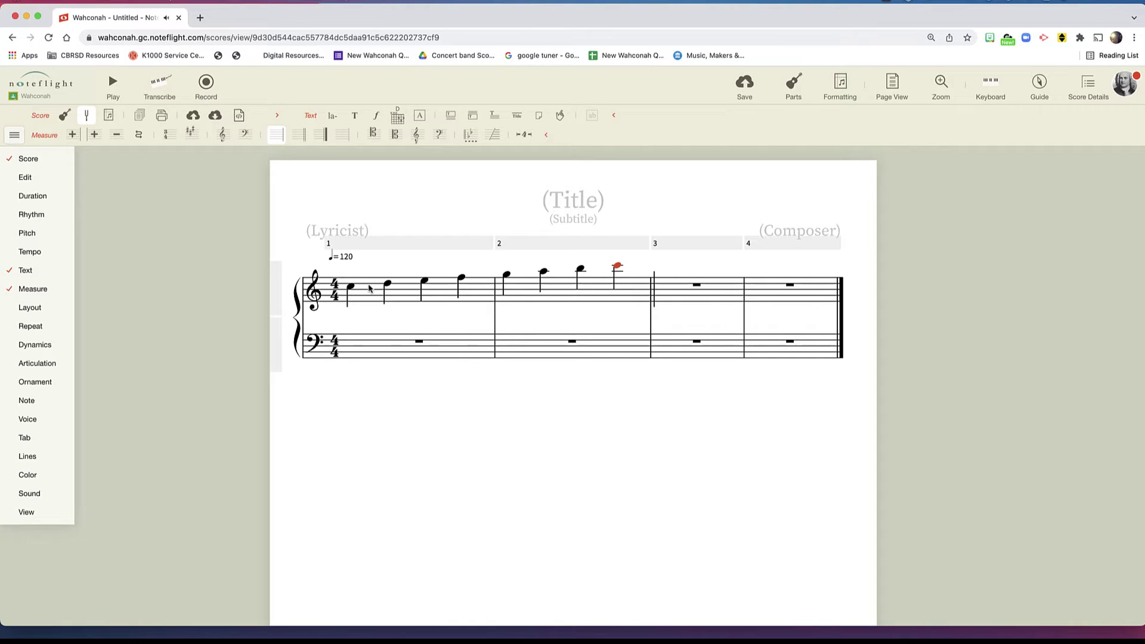
- Shift the scale in measures 1–2 down an octave to start on middle C
click(369, 289)
shift+click(635, 300)
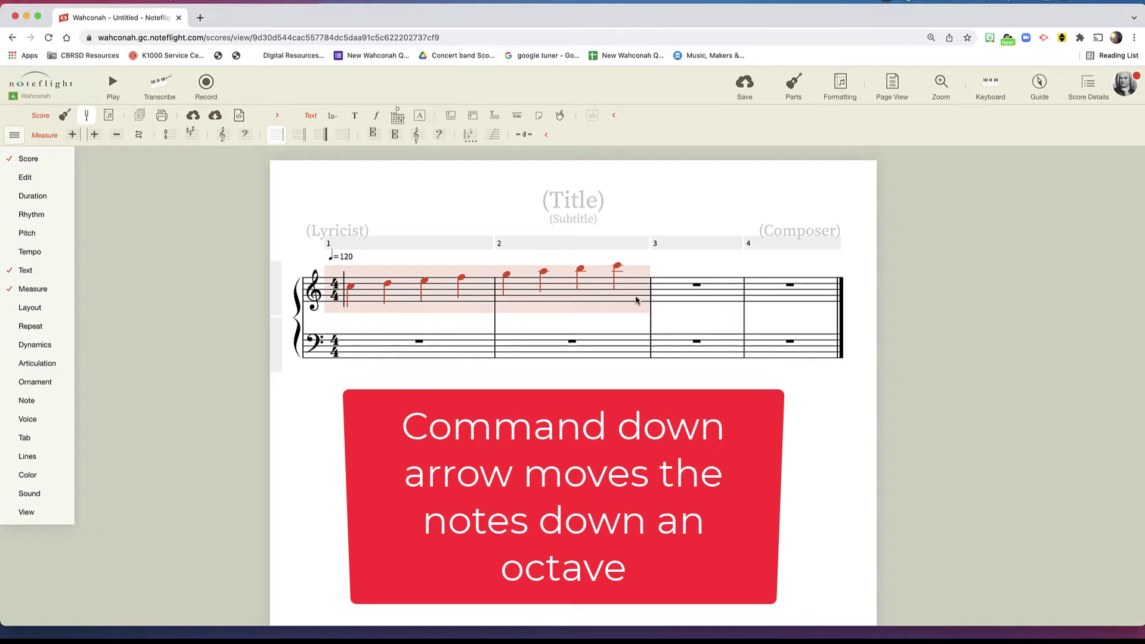
key(super+Down)
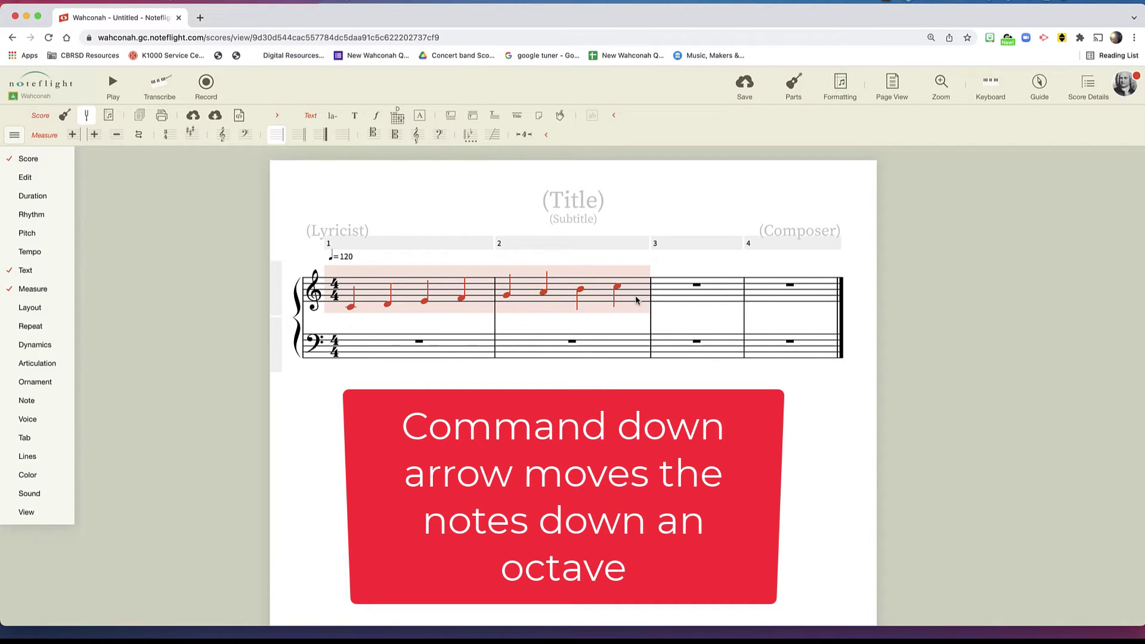
key(Up)
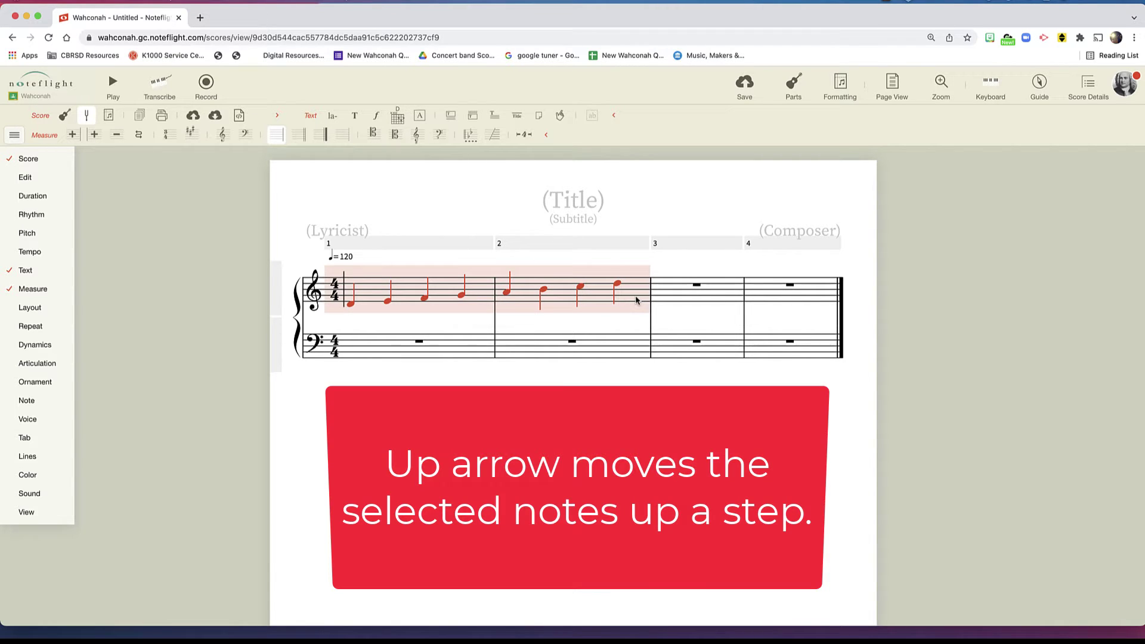
key(Down)
- Enter a C opening measure 3 and make it a dotted half note
click(671, 291)
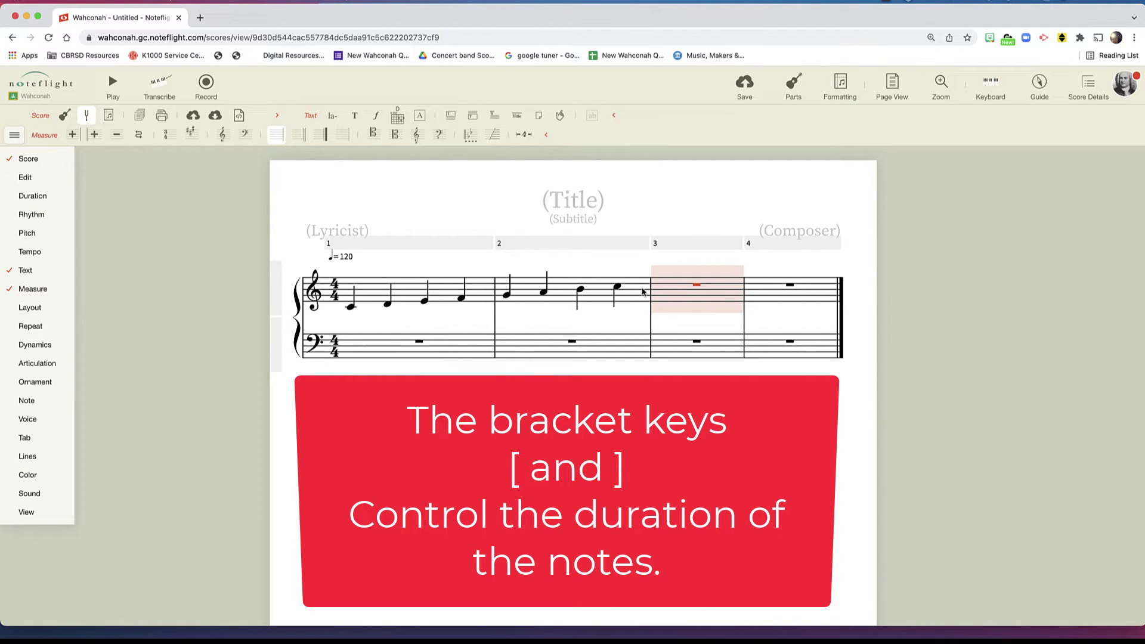
key(c)
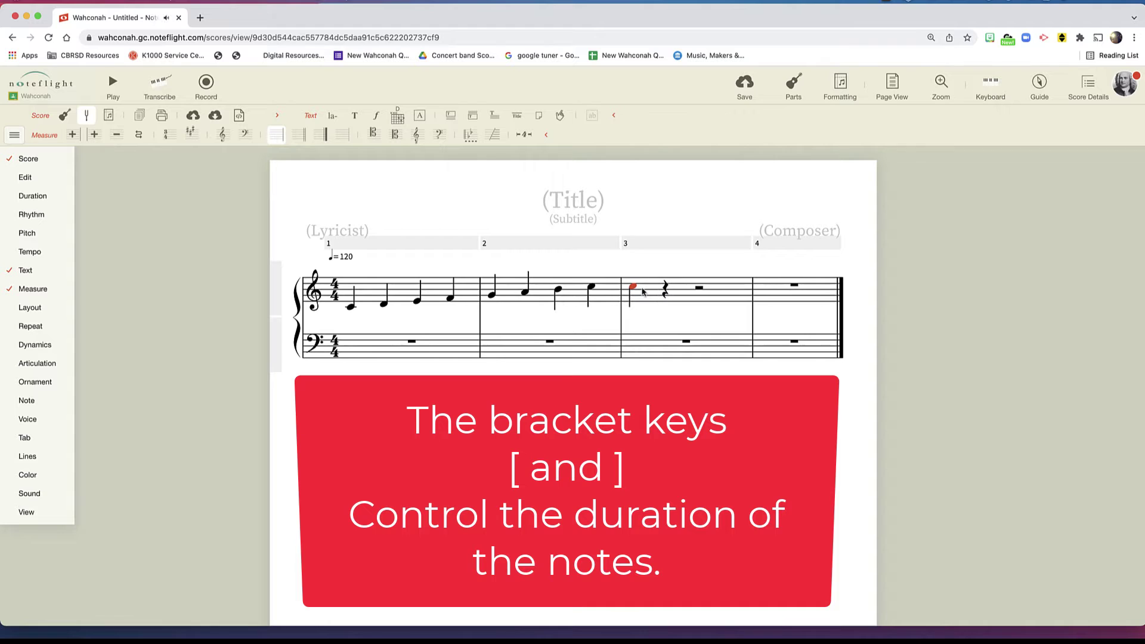
key(bracketleft)
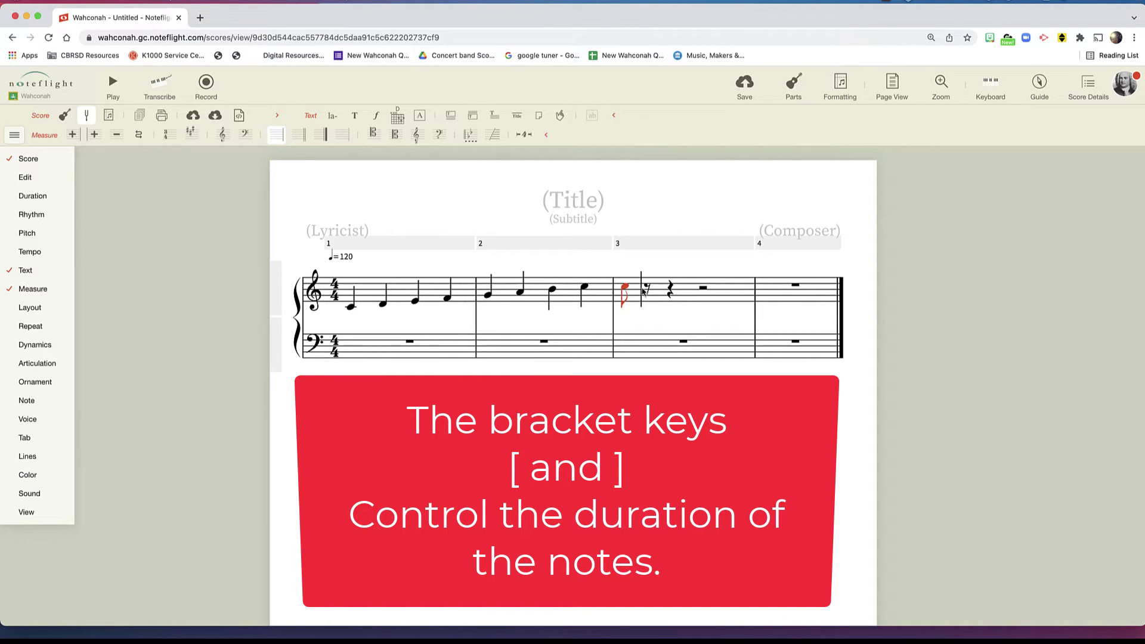
key(bracketright)
key(bracketright)
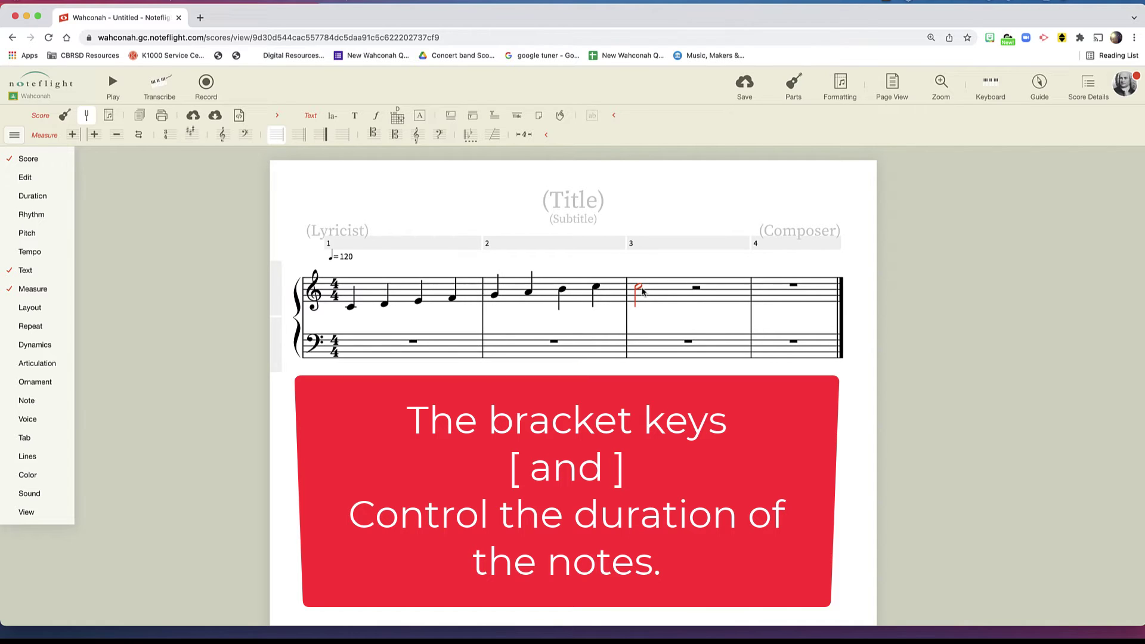
key(bracketleft)
key(bracketright)
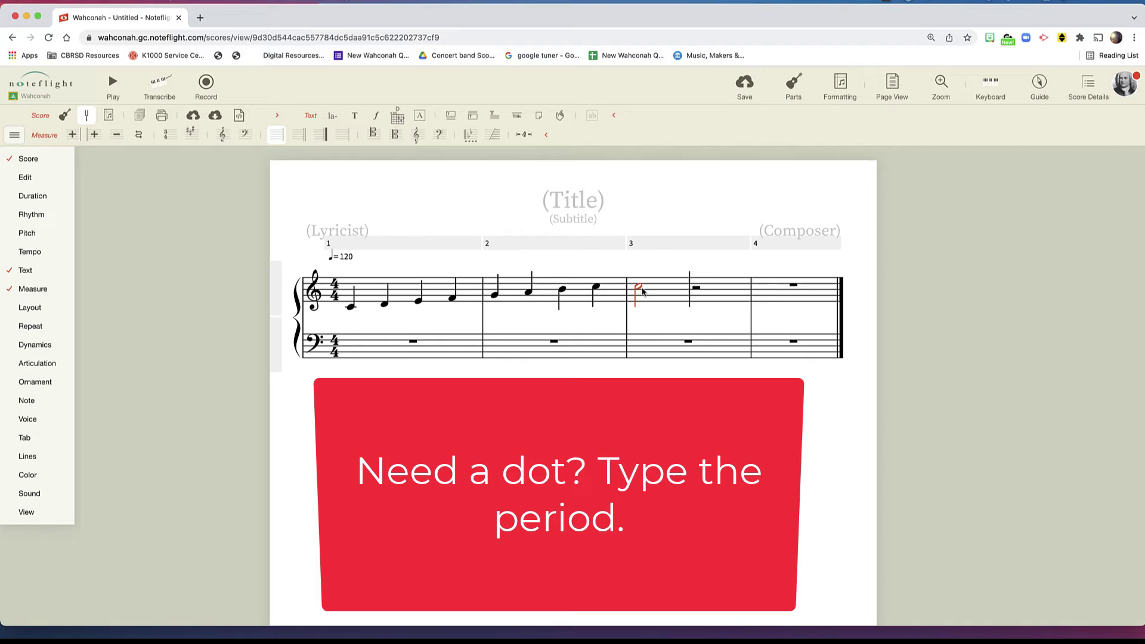
key(period)
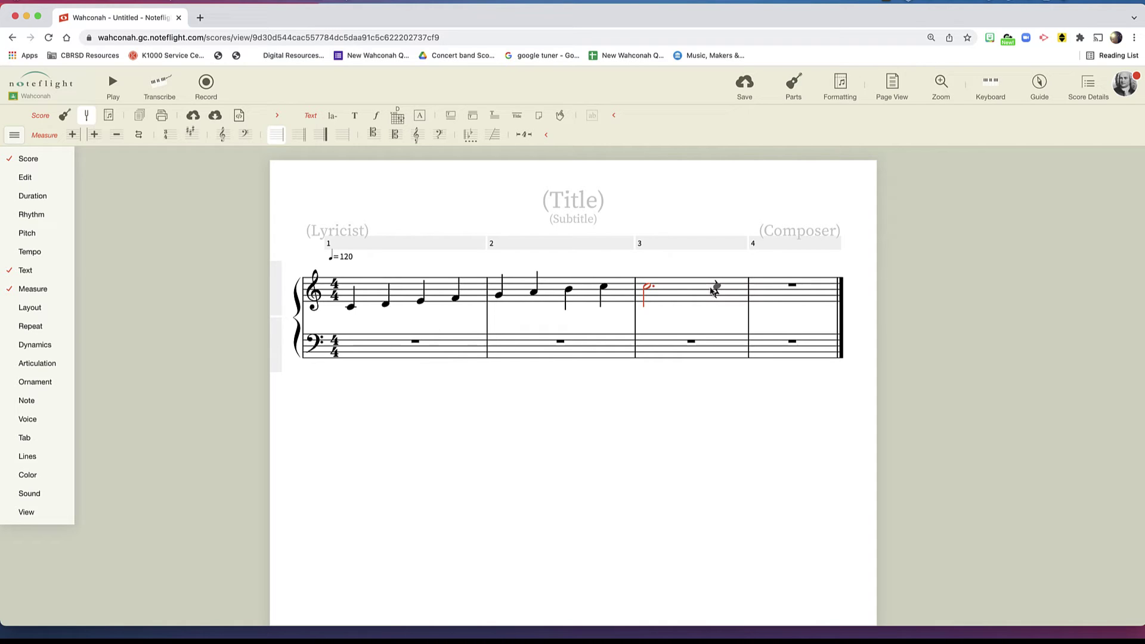
- Replace the quarter rest and continue with quarter notes E F G A B C
key(Right)
key(e)
key(e)
key(f)
key(g)
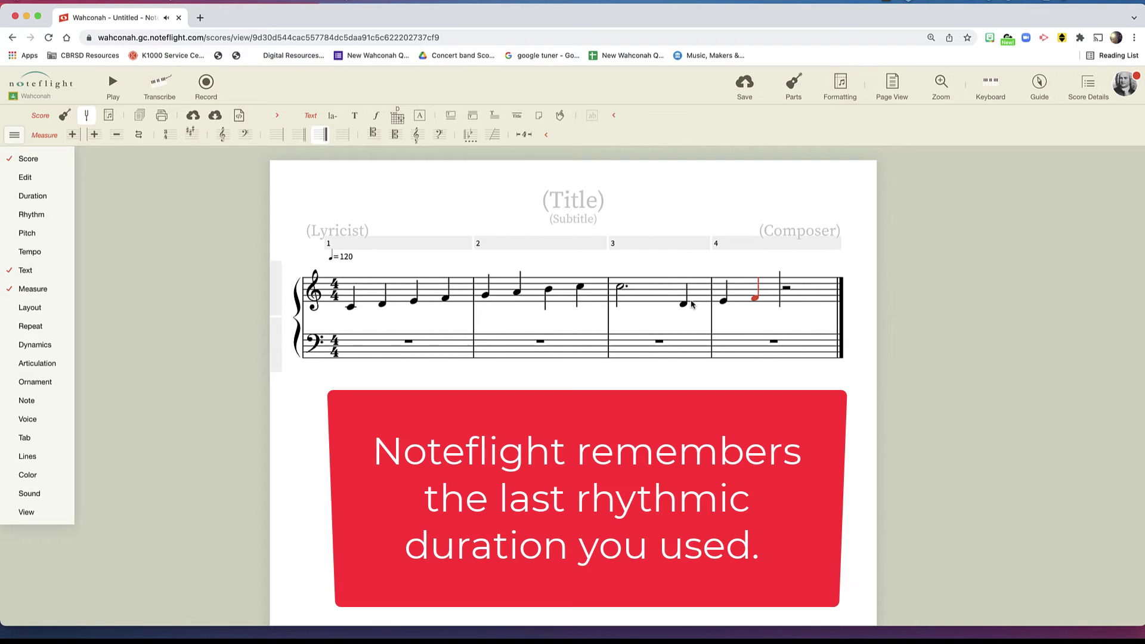
key(a)
key(b)
key(c)
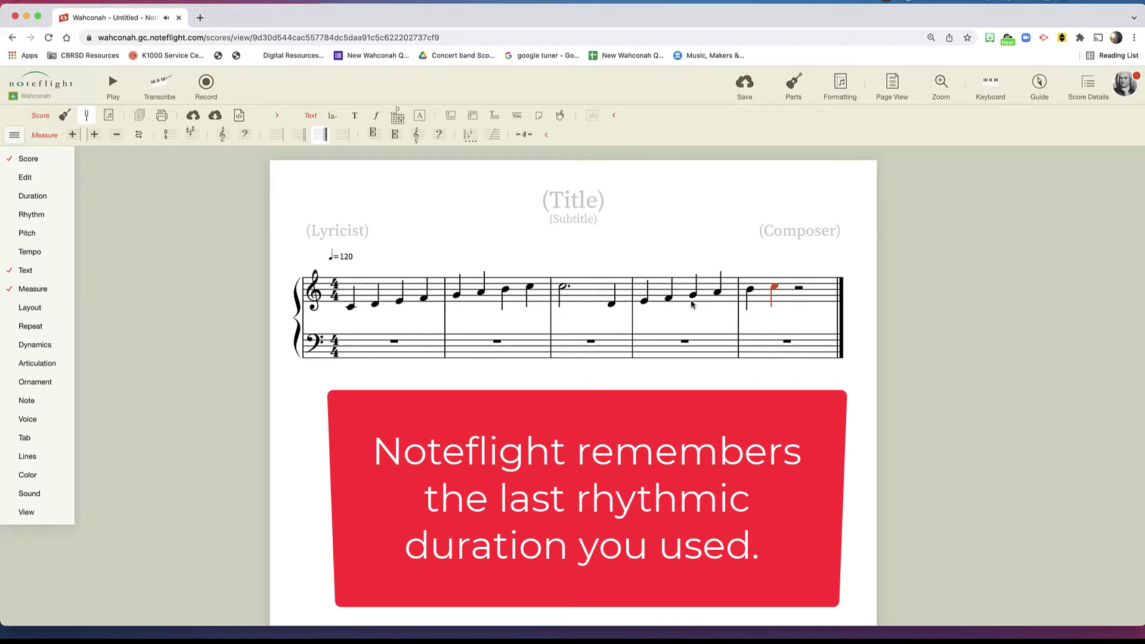
- Add descending eighth notes B A G F E D, ending on an eighth-note C
key(4)
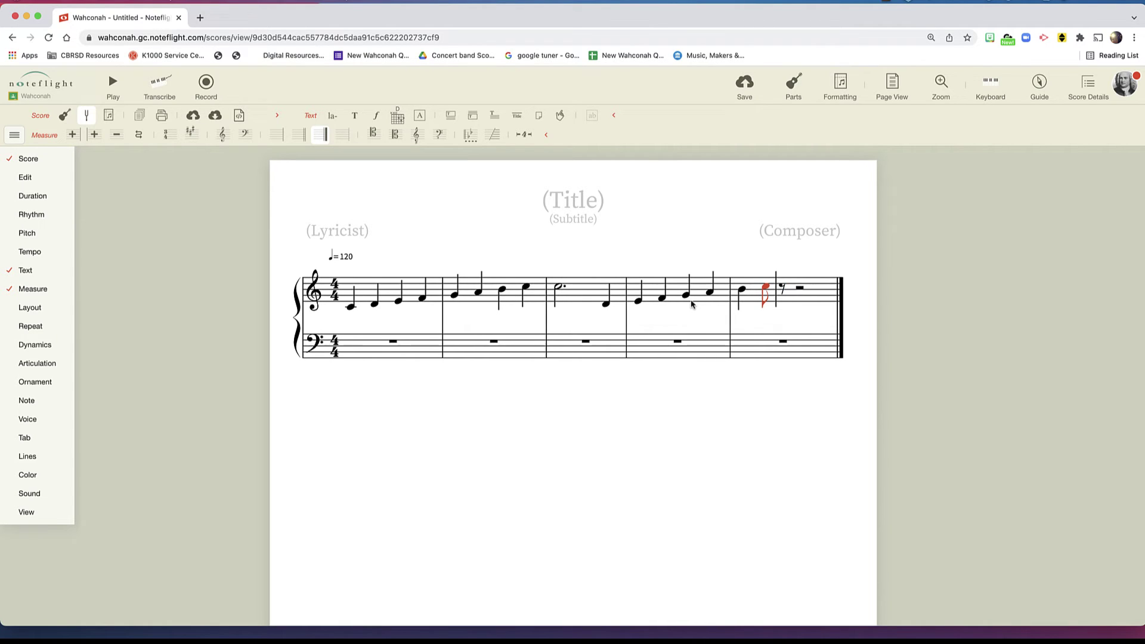
key(b)
key(a)
key(g)
key(f)
key(e)
key(d)
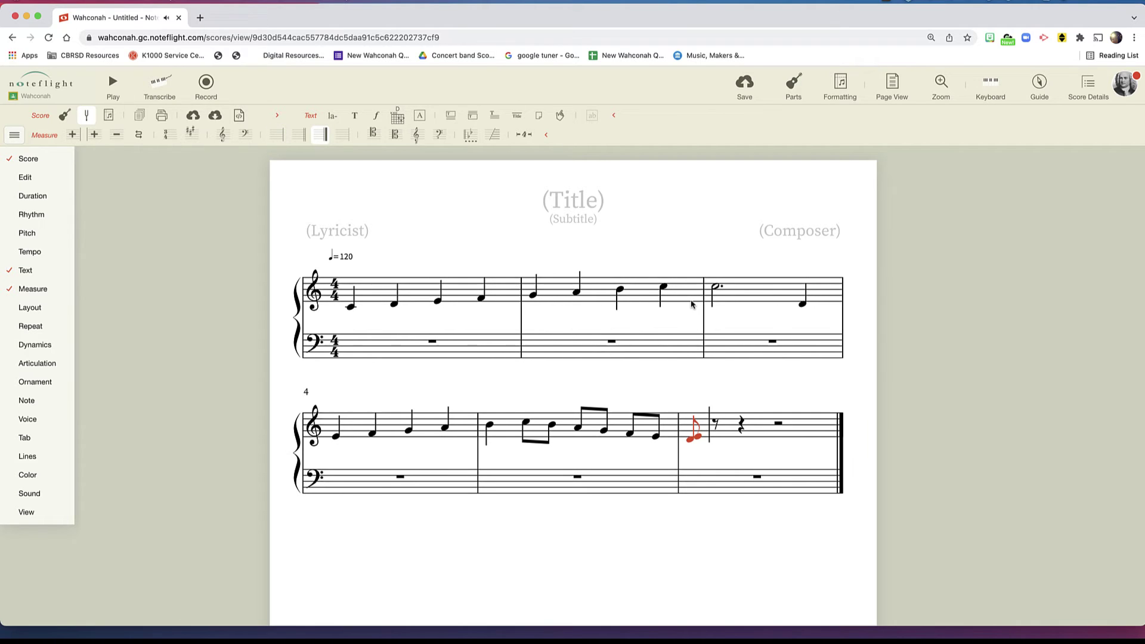
key(ctrl+z)
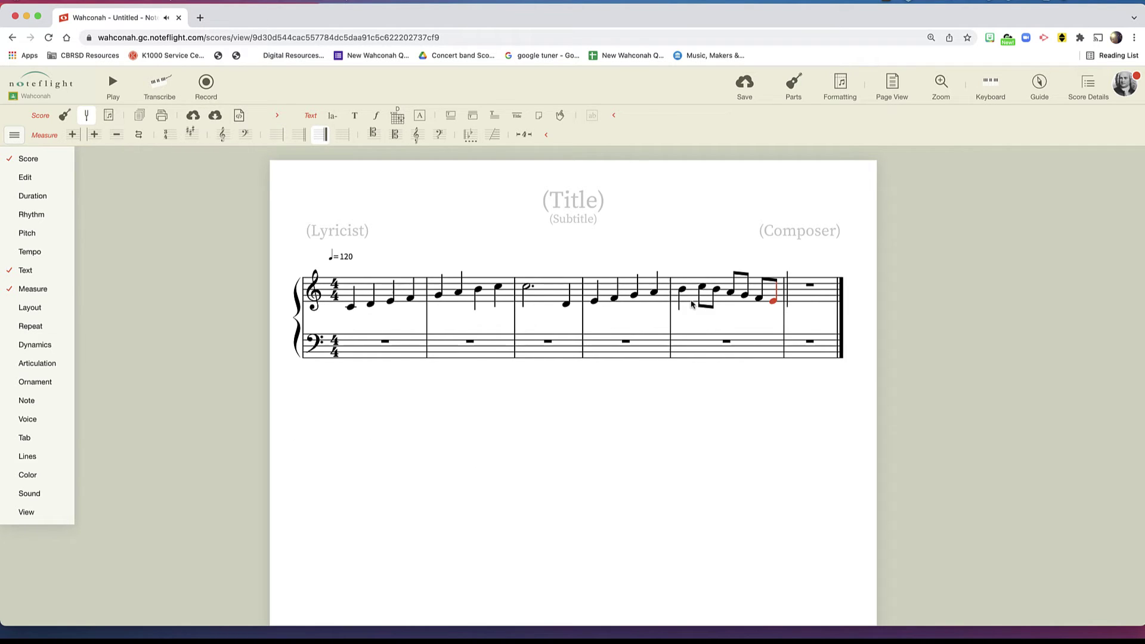
key(c)
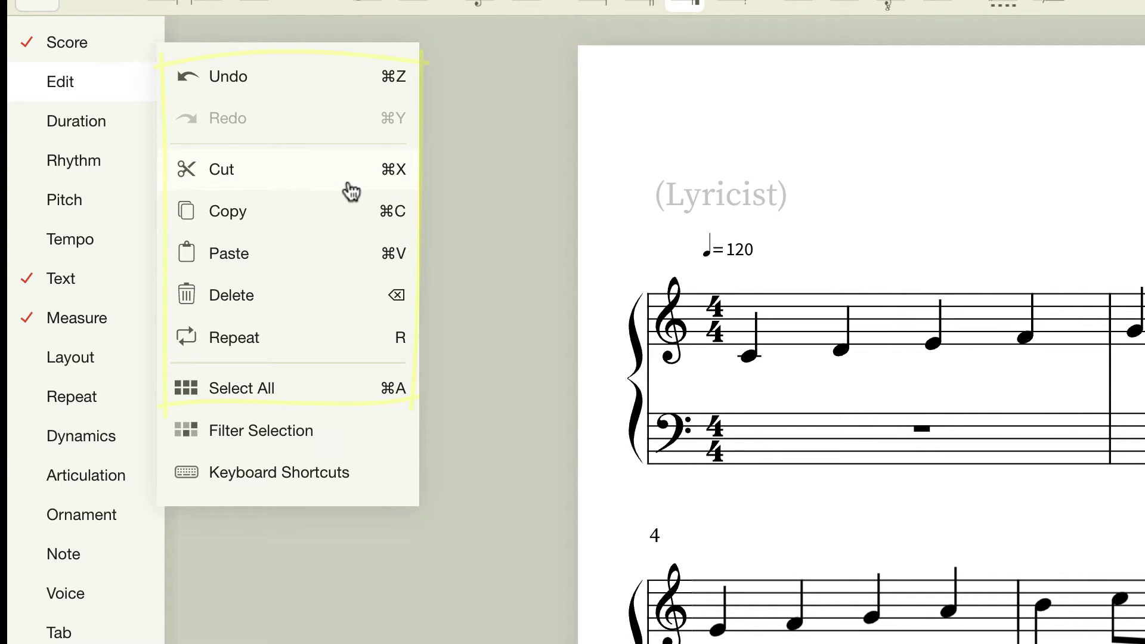
- Show the Duration commands in the palette menu
click(123, 130)
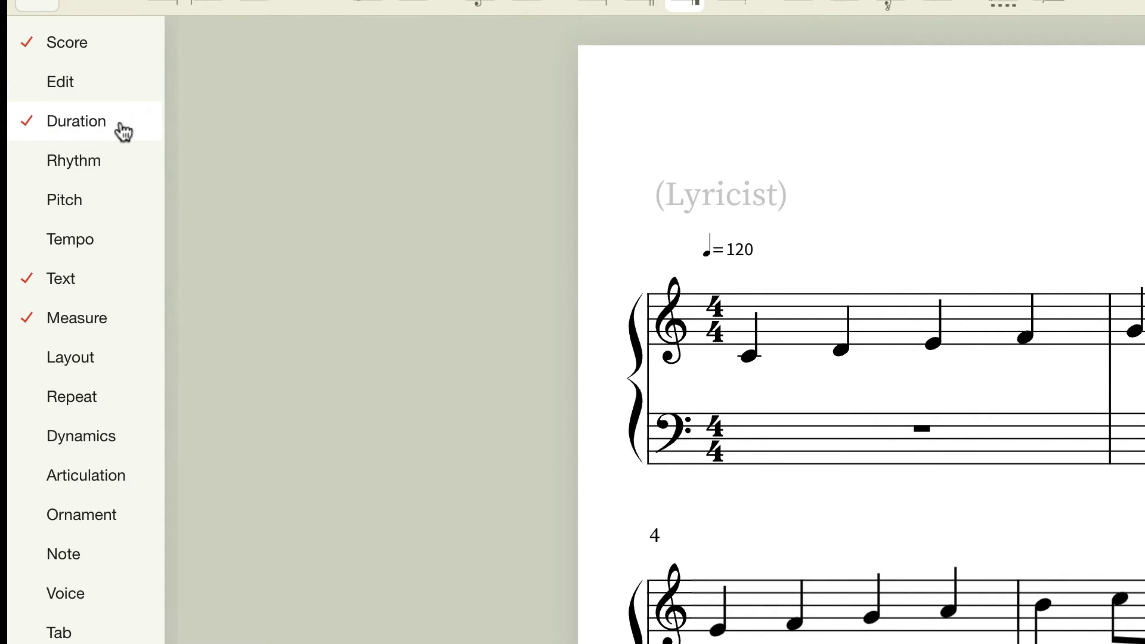
click(83, 134)
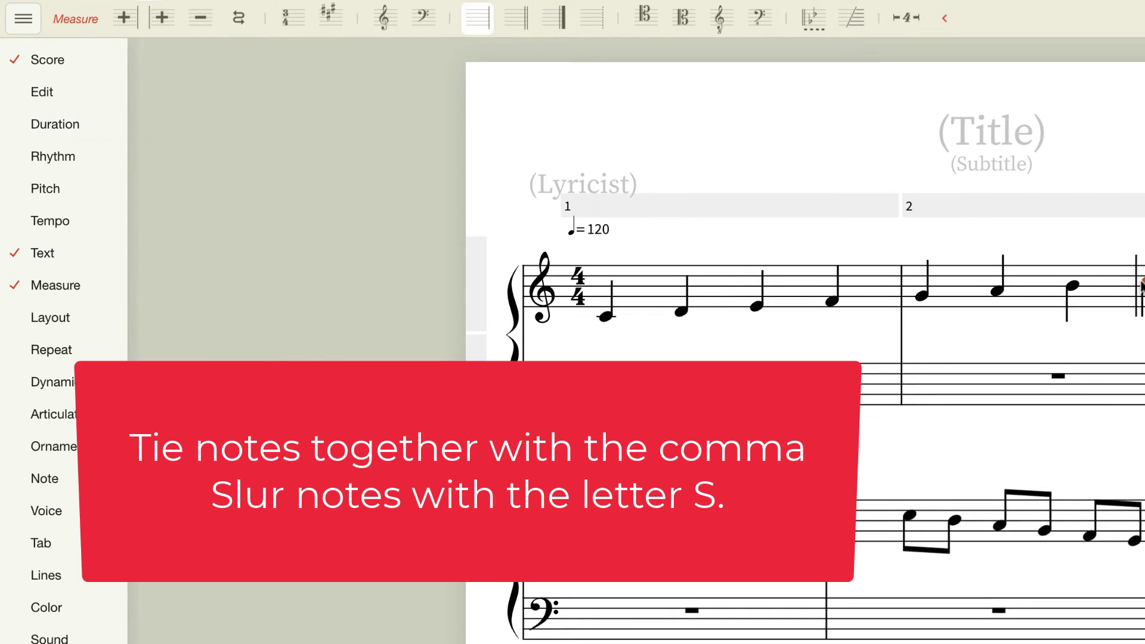
- Tie the C into measure 3, slur the scale to measure 2's B, accent measure 3's last note
key(comma)
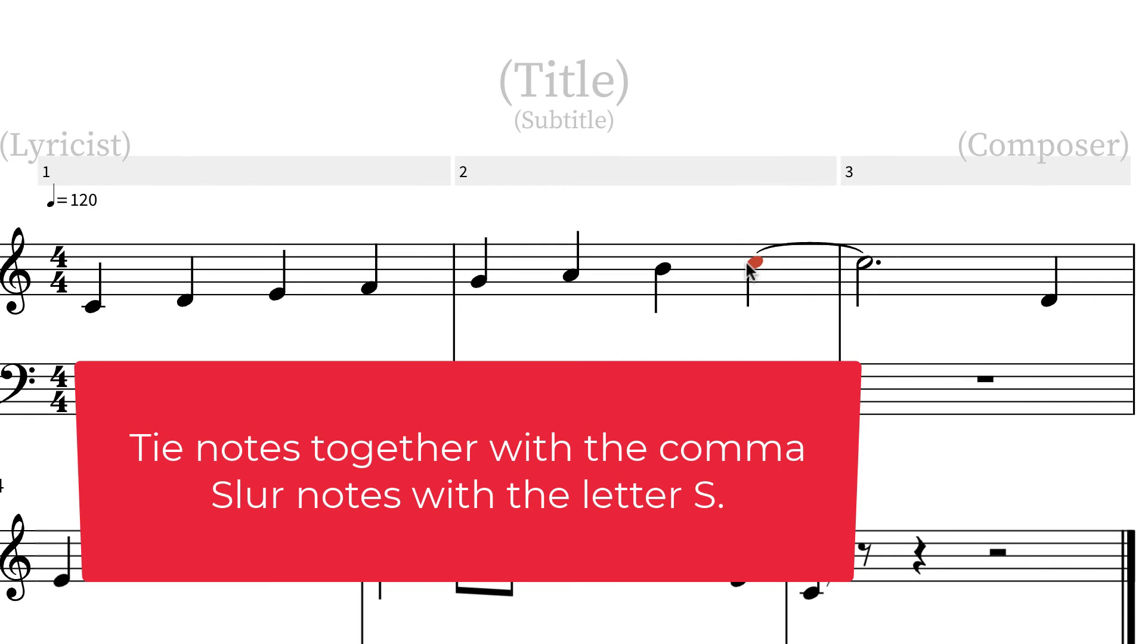
click(93, 307)
shift+click(663, 271)
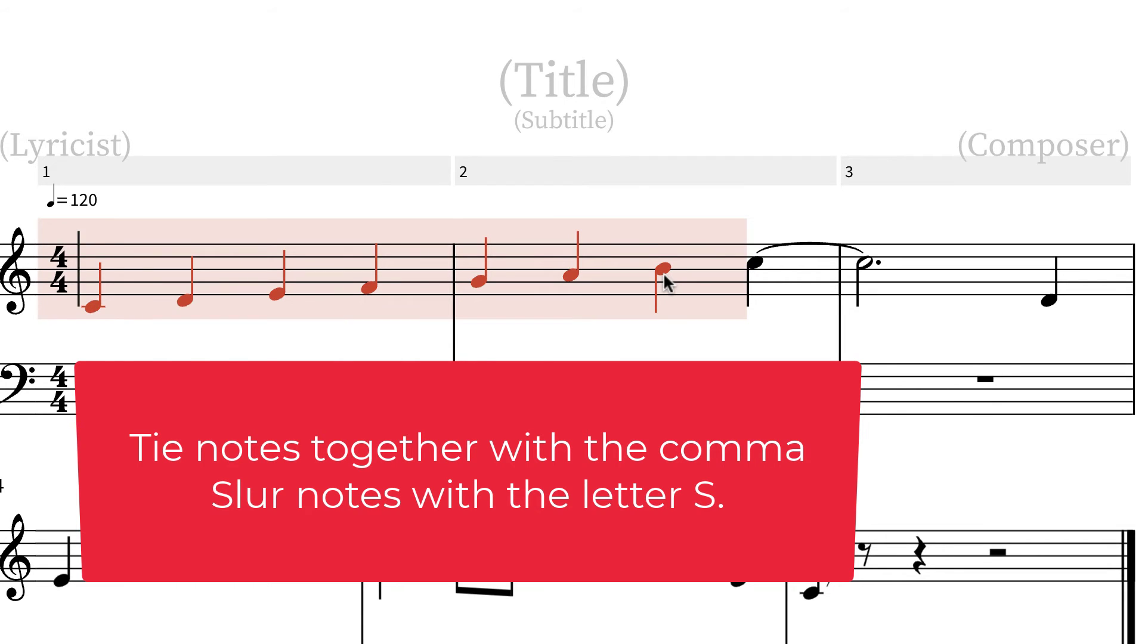
key(s)
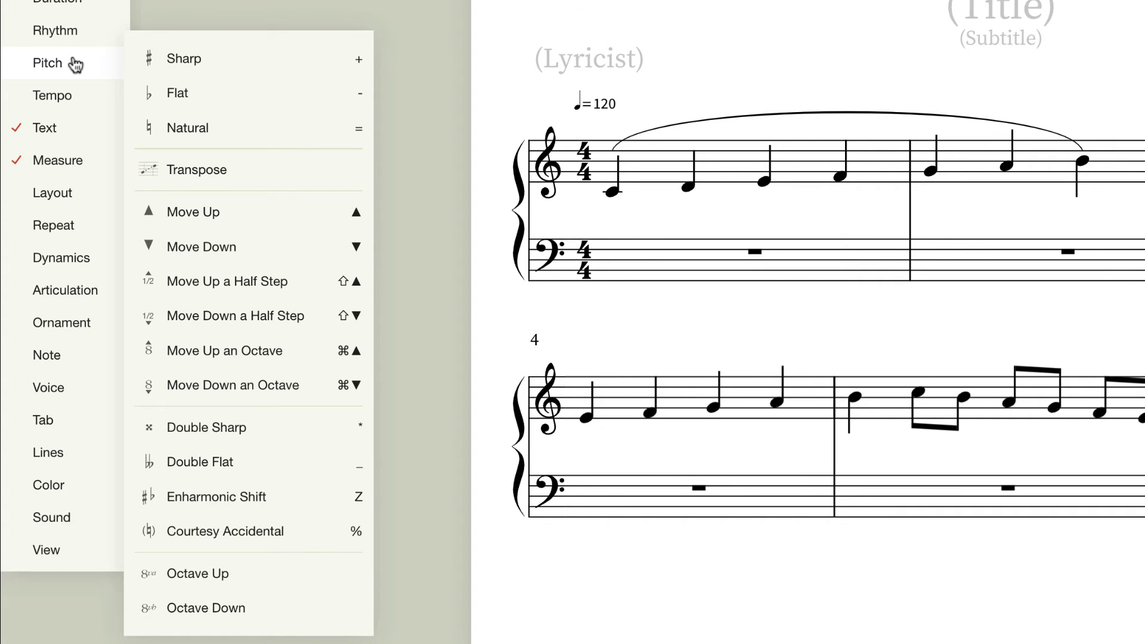
mouse_move(65, 290)
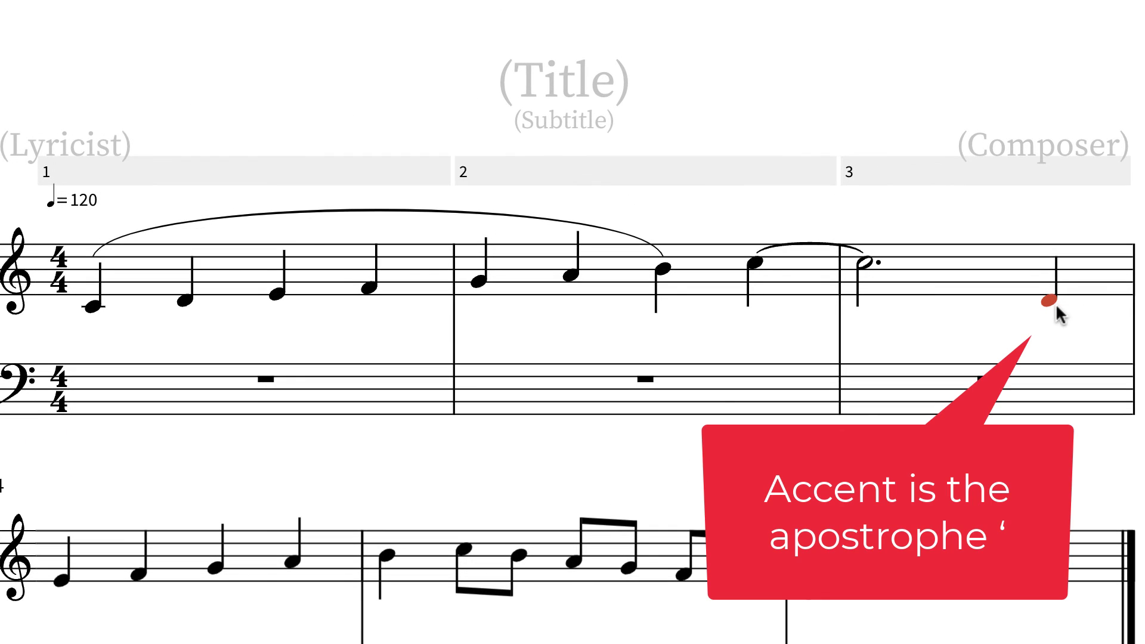
key(apostrophe)
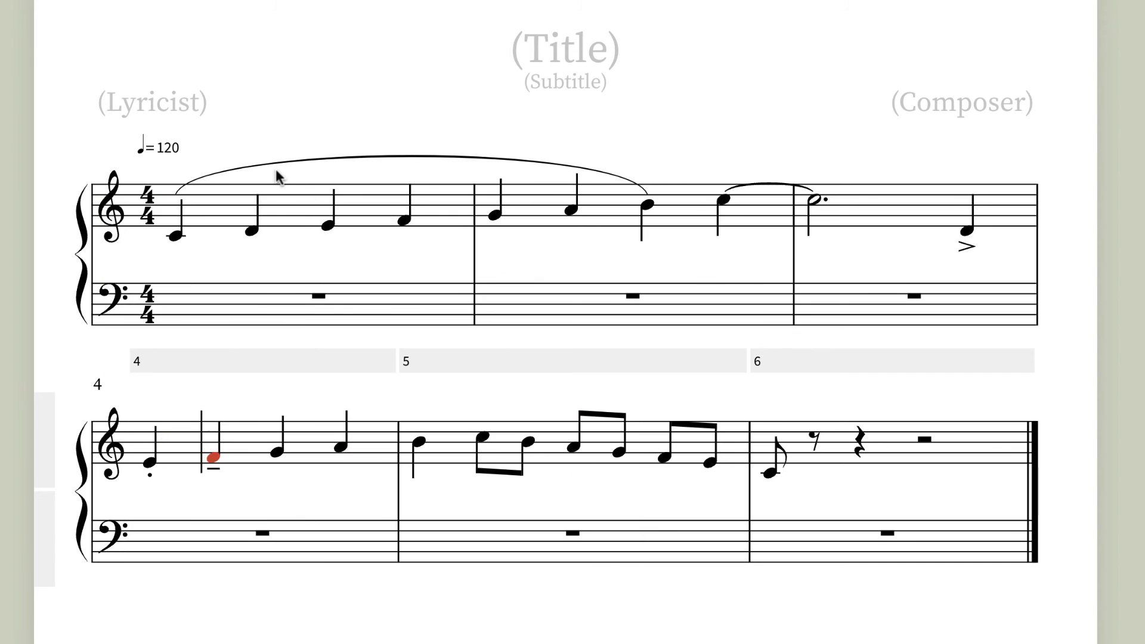
- Add start and end repeat barlines enclosing measures 1–5
click(295, 211)
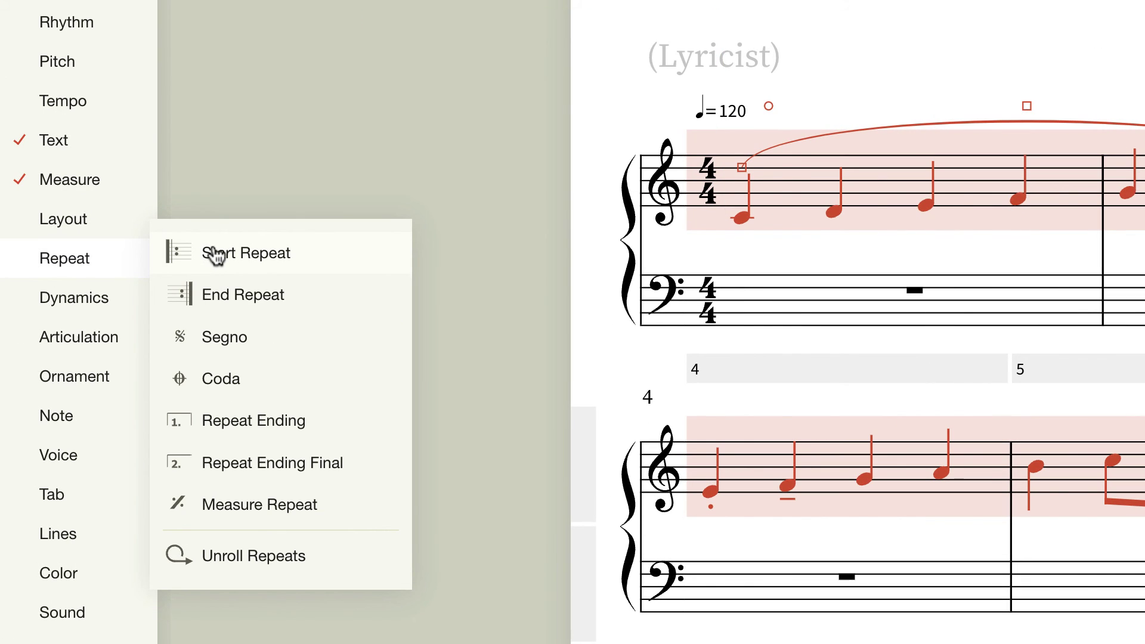
click(212, 255)
click(216, 327)
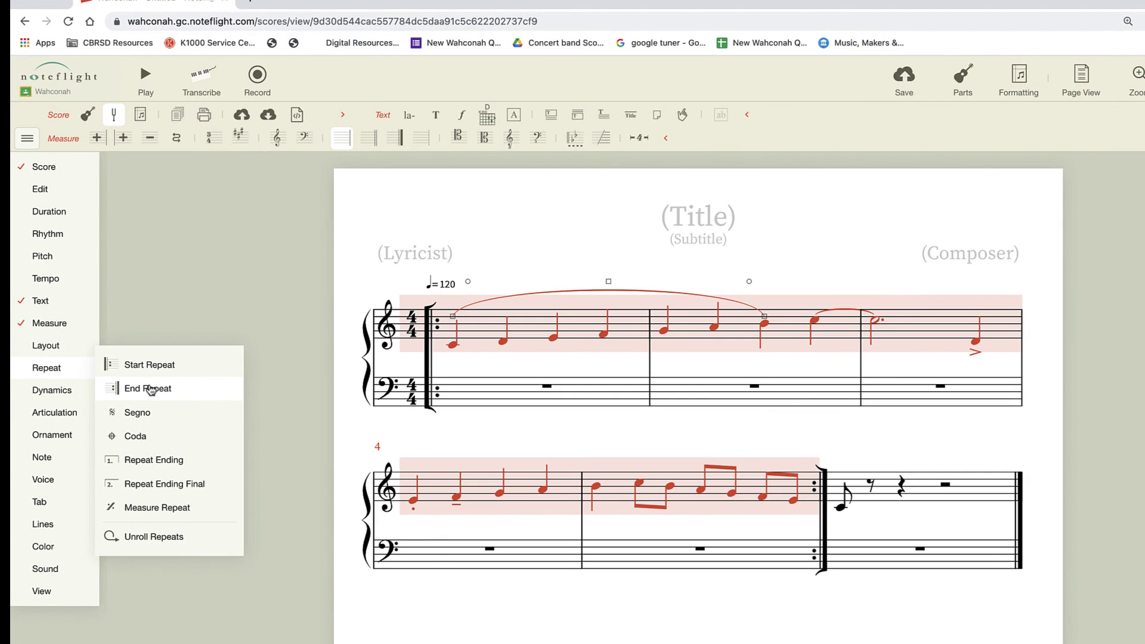
- Put a first-ending bracket over measure 5 and a second ending over measure 6
click(590, 511)
click(612, 489)
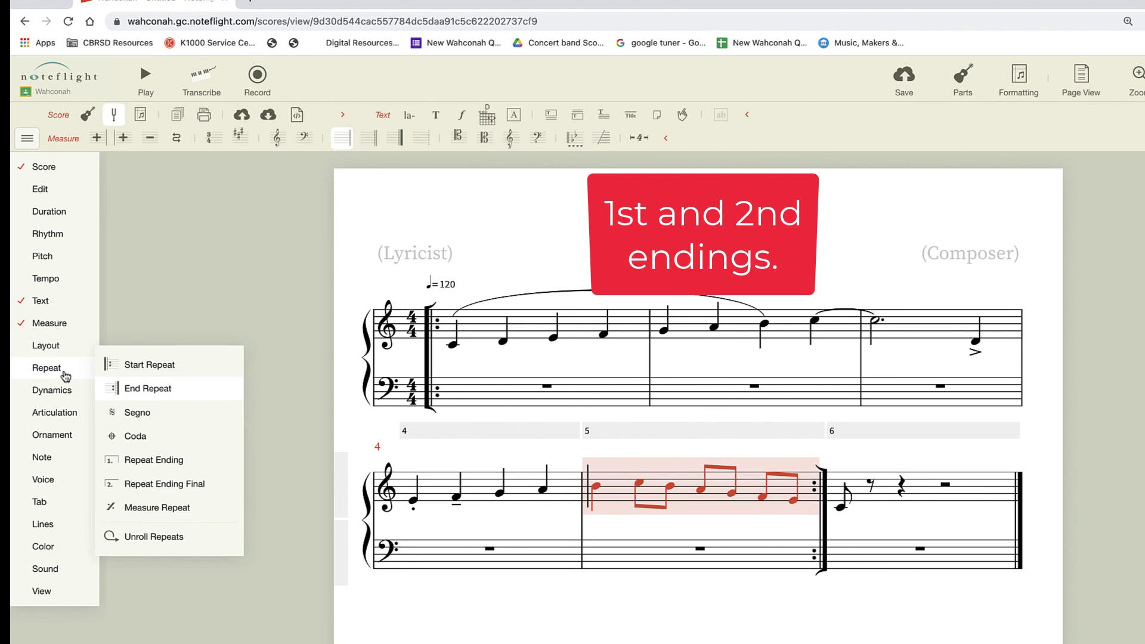
click(173, 467)
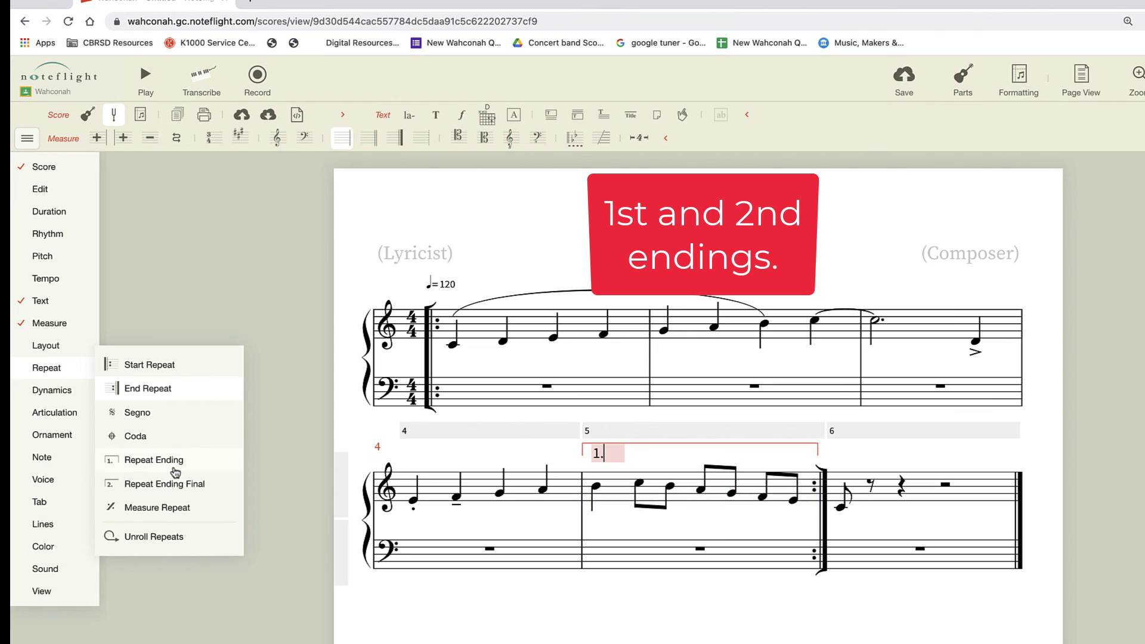
click(867, 501)
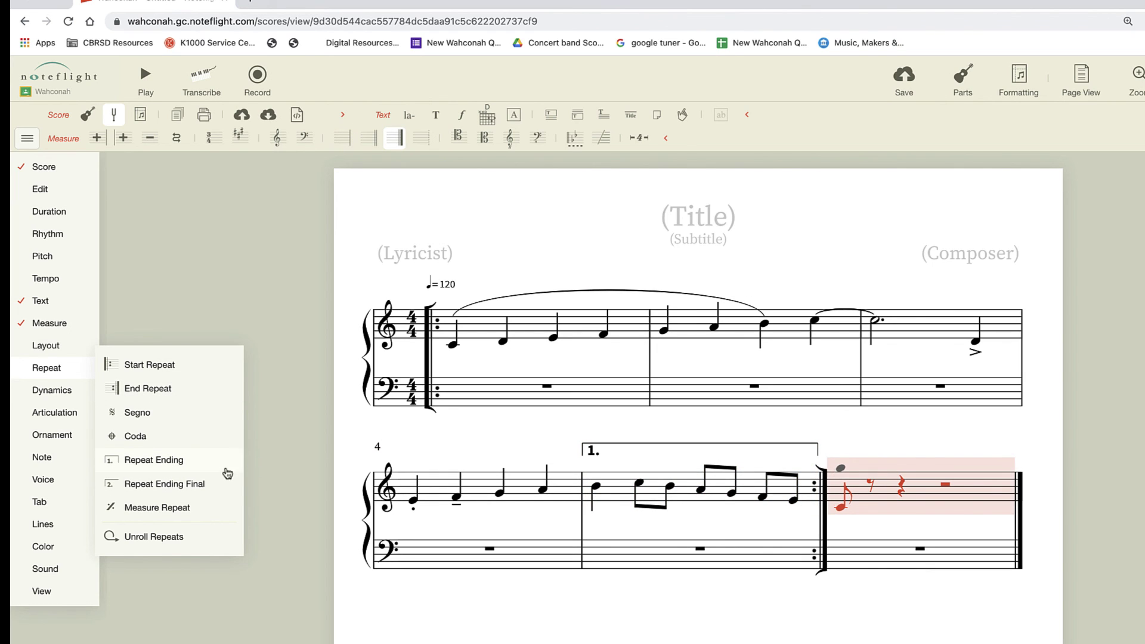